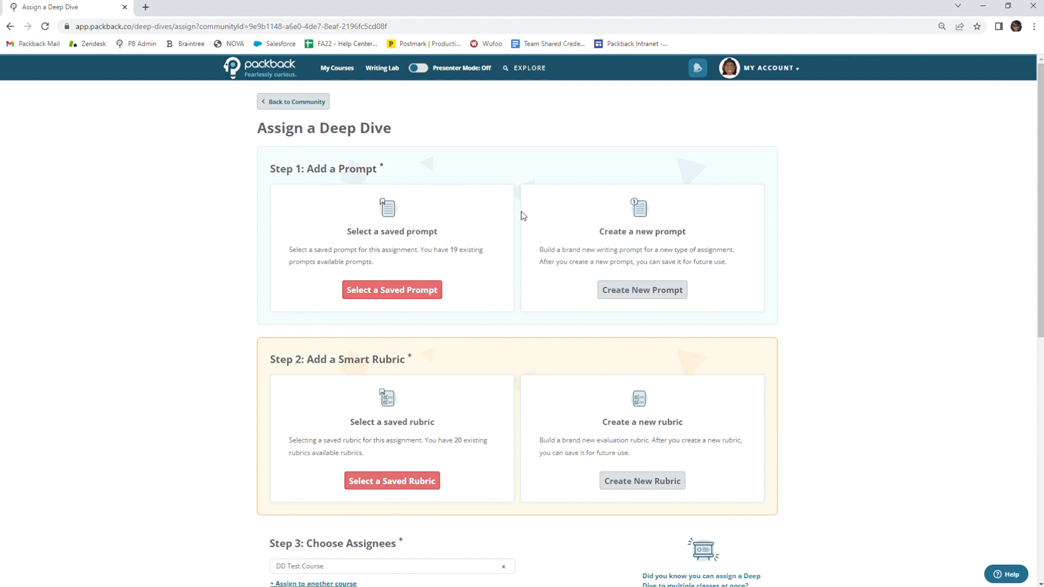
Start a new prompt and review its details, guiding questions, recommended resources and available resource types
click(625, 298)
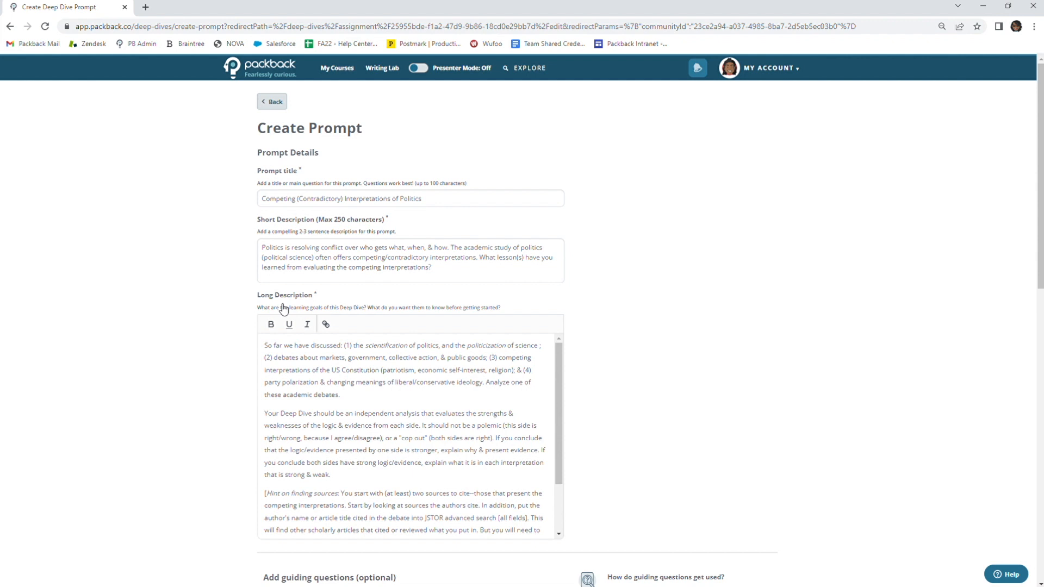
scroll(284, 309, down, 5)
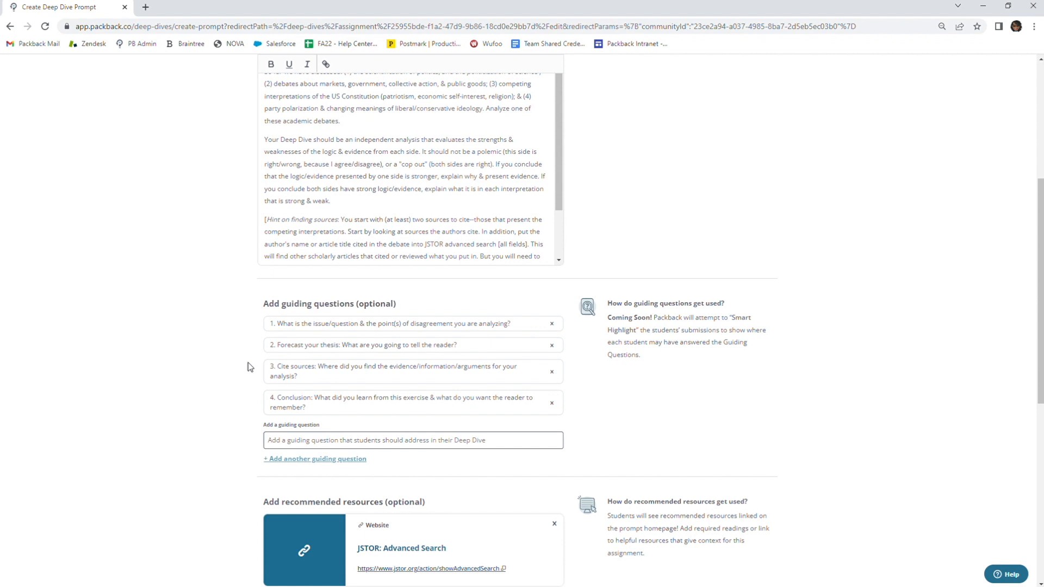
scroll(247, 367, down, 3)
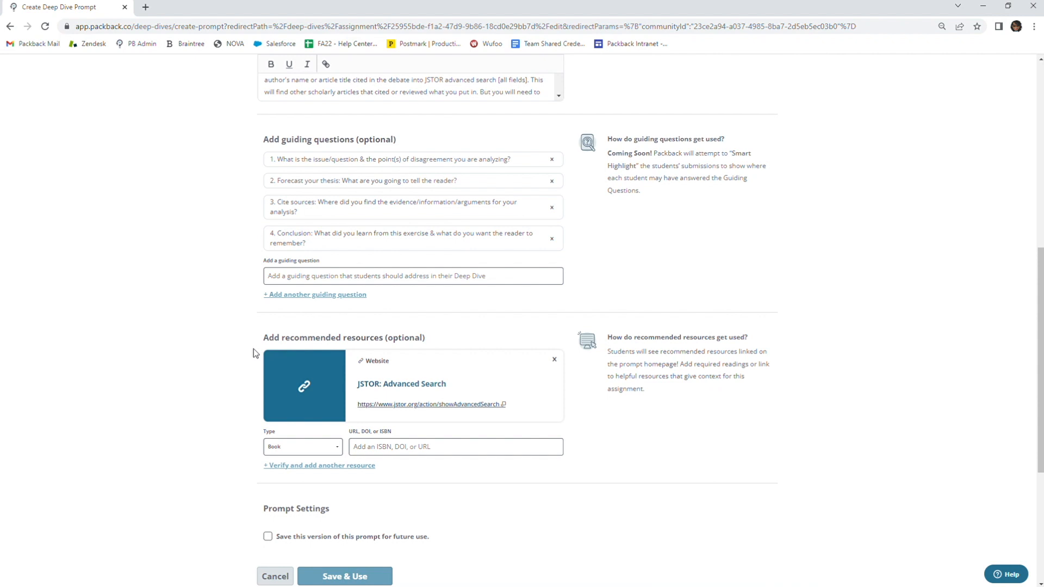
click(291, 451)
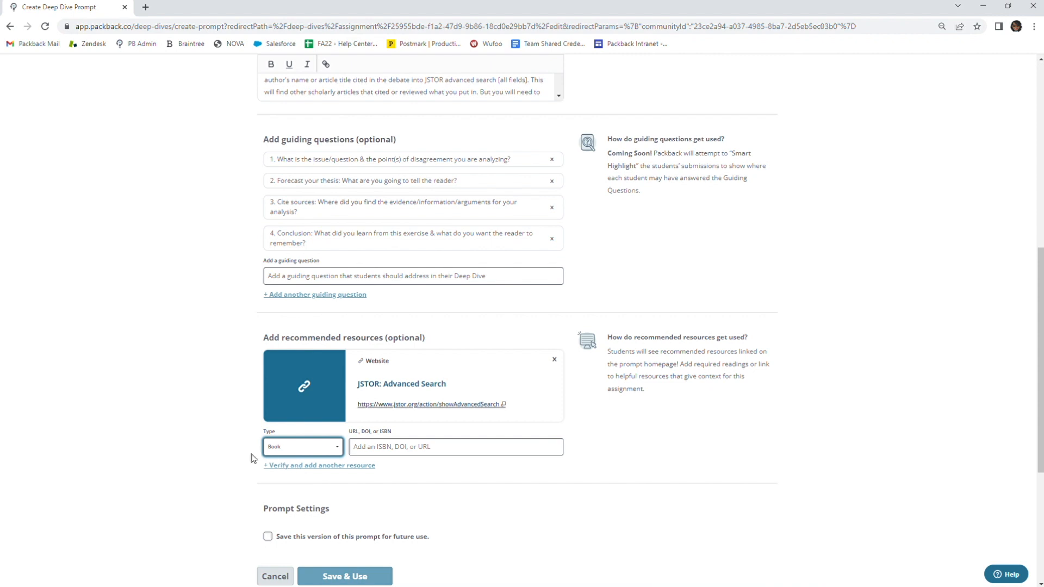
click(222, 458)
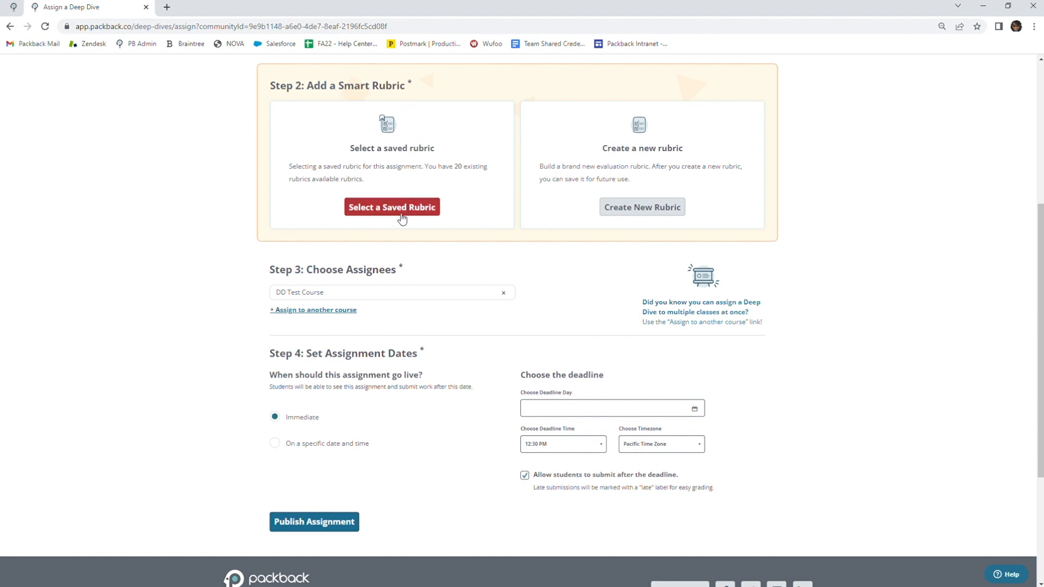
Start a new Smart Rubric and review its requirements from Wordcount & Depth through Formatting and the Content & Ideas criteria
click(655, 215)
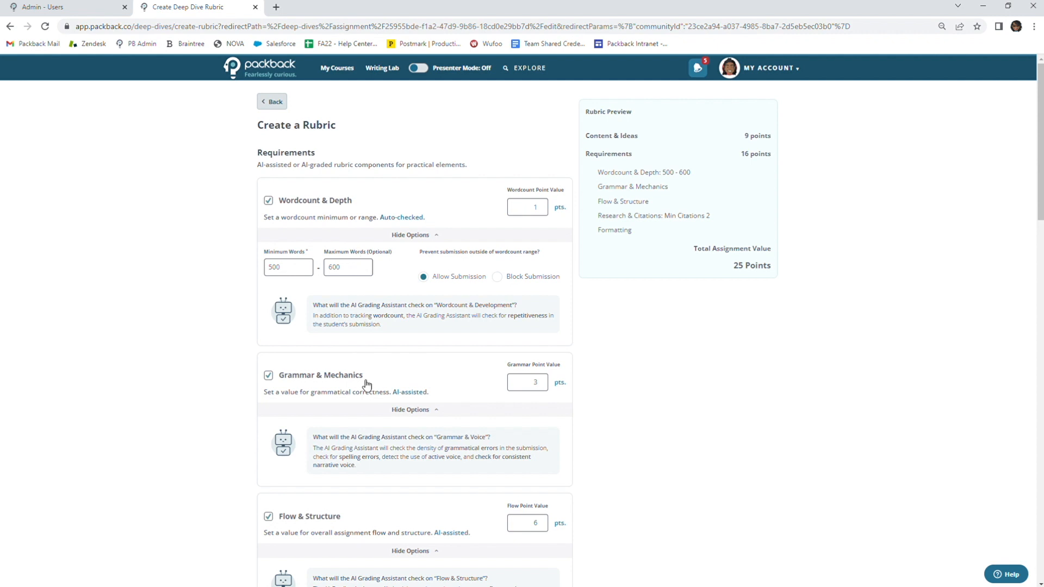
scroll(364, 385, down, 3)
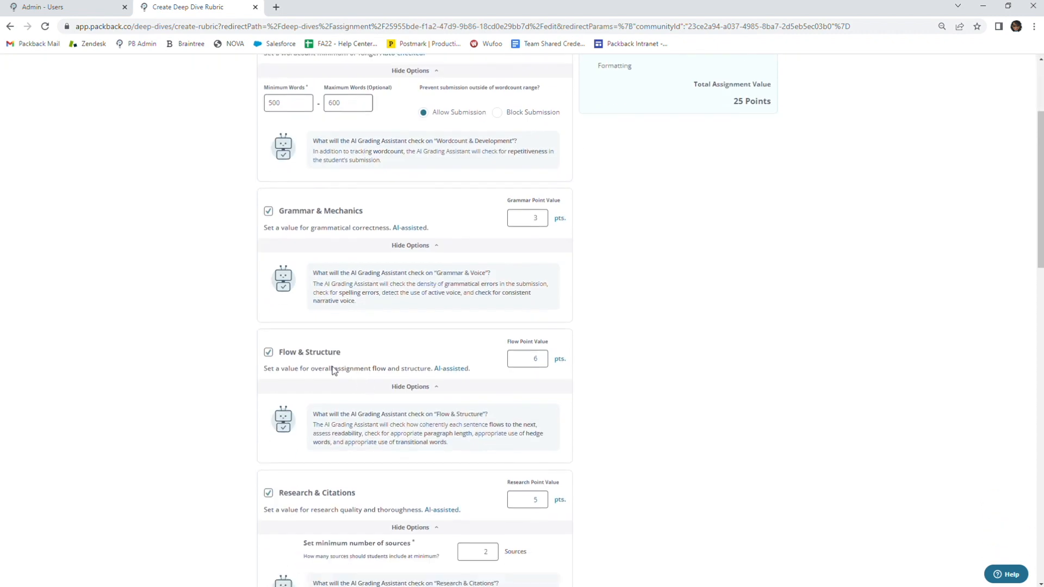
scroll(334, 361, down, 2)
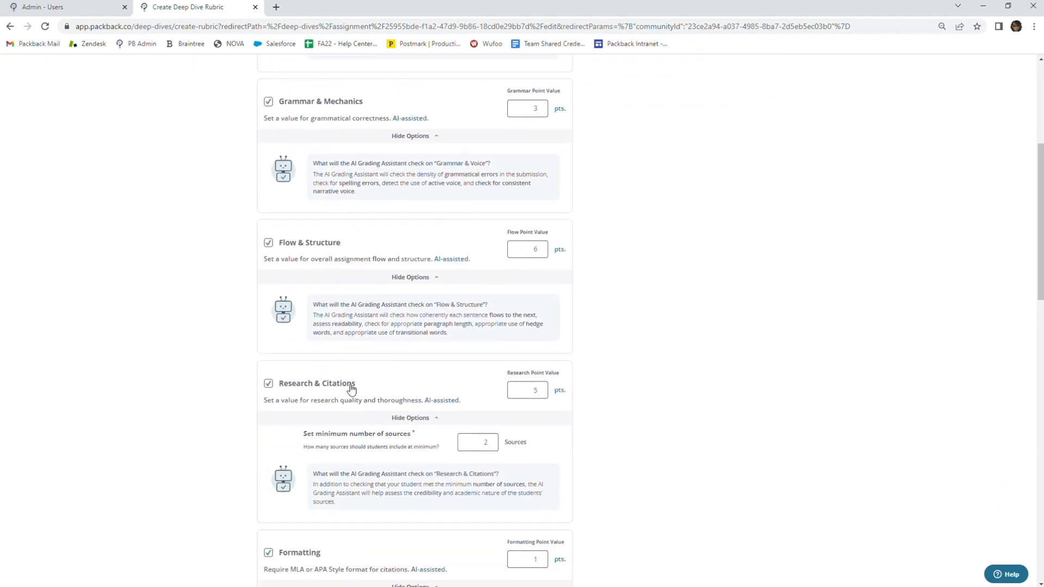
scroll(347, 391, down, 3)
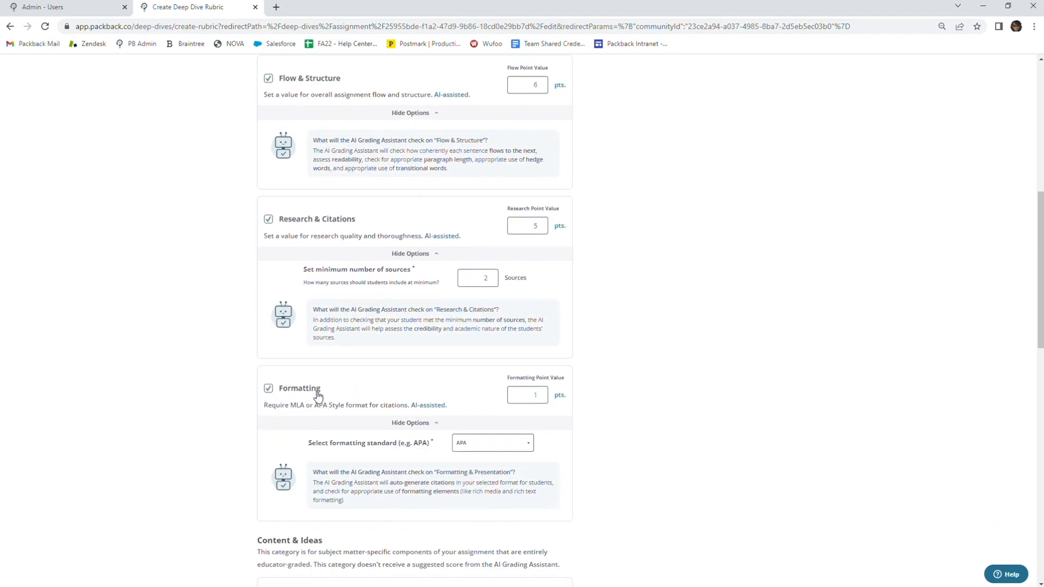
scroll(318, 396, down, 1)
scroll(318, 397, down, 2)
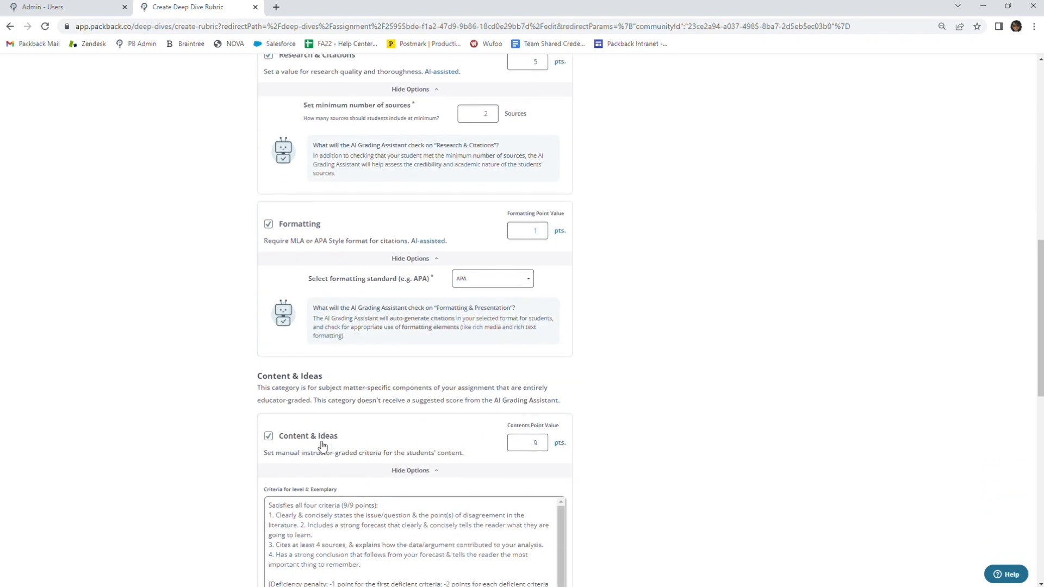
scroll(322, 443, up, 15)
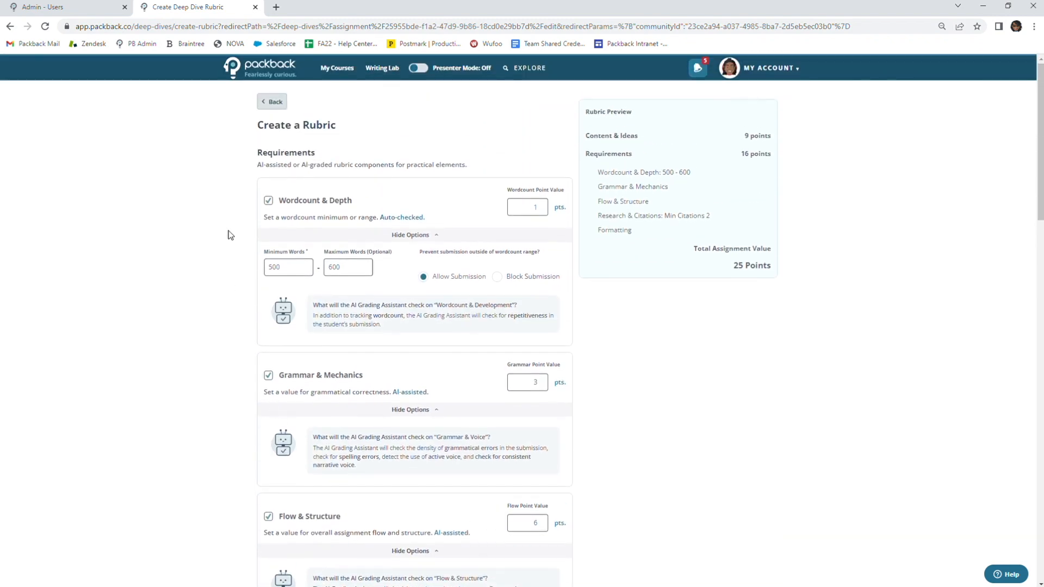
Turn the rubric's Wordcount & Depth requirement off and on again, and try adjusting its point value
click(269, 201)
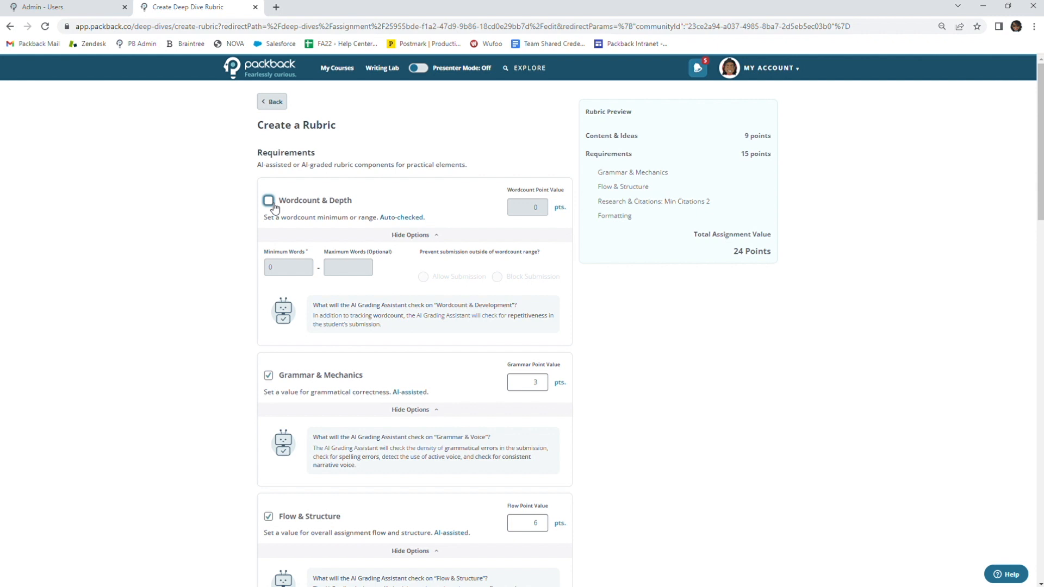
click(273, 205)
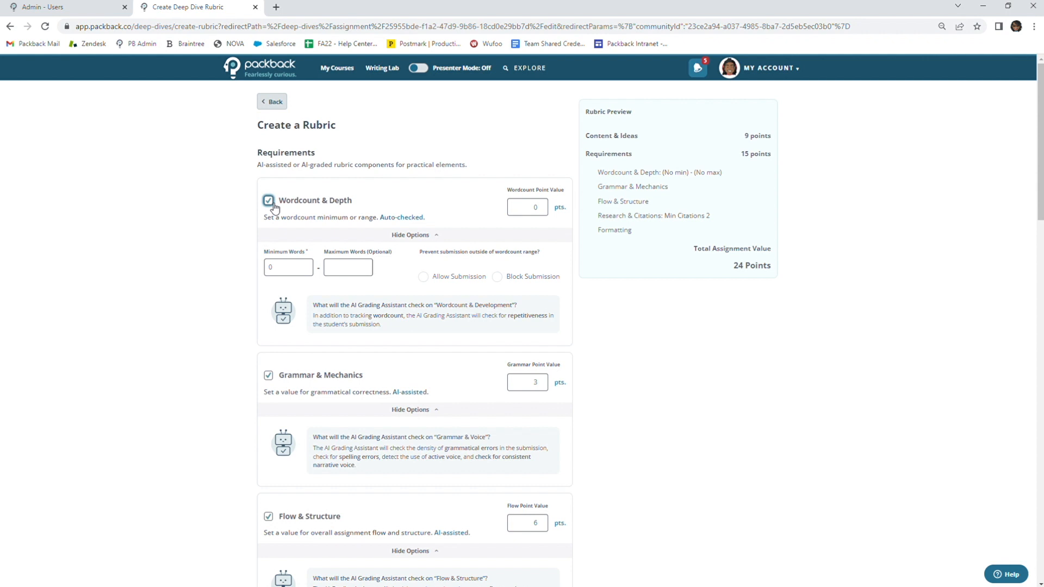
click(541, 205)
click(542, 205)
Mark this rubric version as saved for future use, and cancel the rubric creation
scroll(223, 259, down, 4)
scroll(223, 259, down, 18)
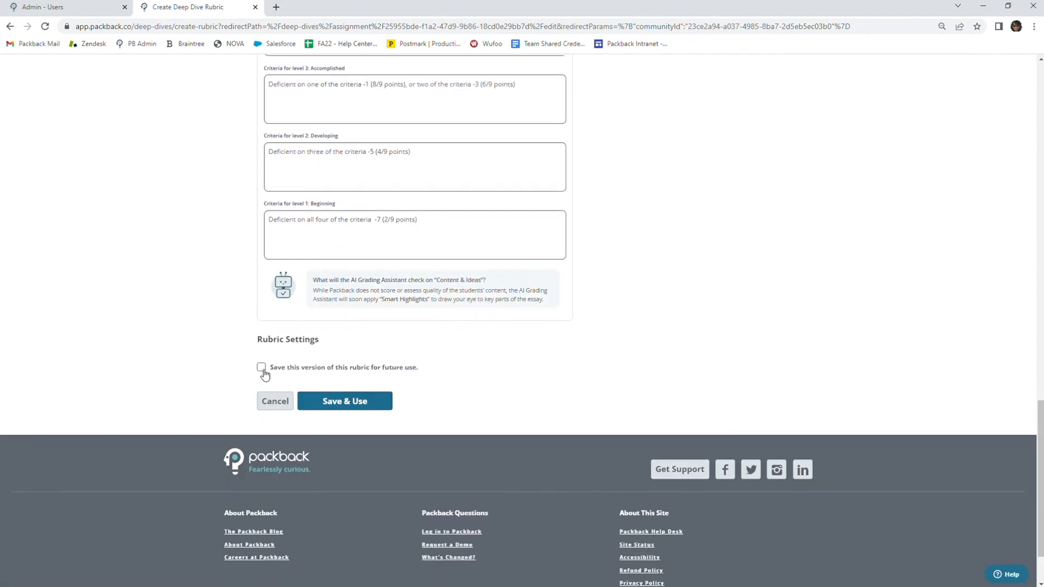
click(262, 367)
click(282, 399)
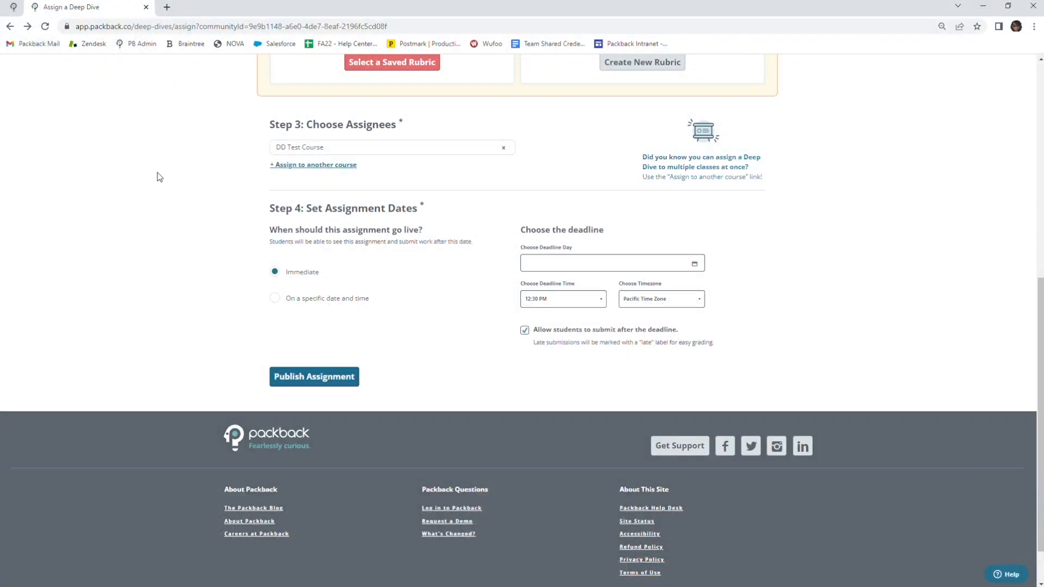
Assign the Deep Dive to the additional course Test Community 1, and add another course selector
scroll(801, 228, down, 1)
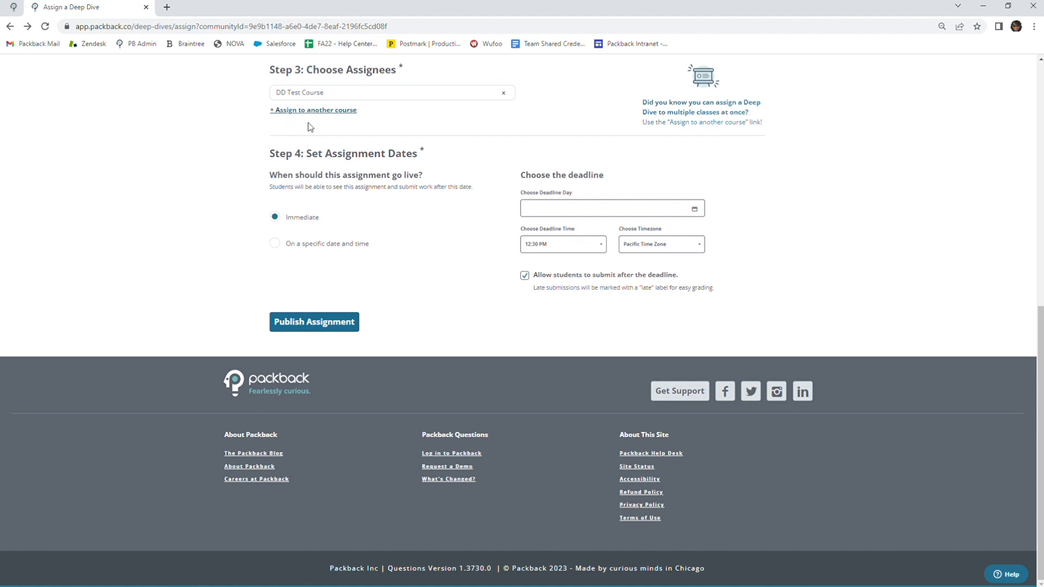
click(354, 110)
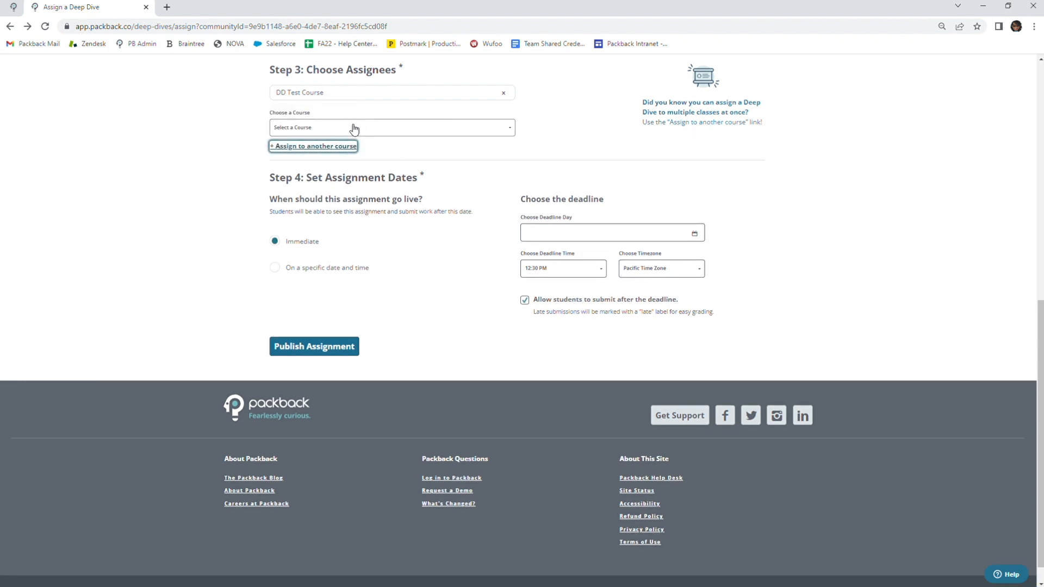
click(354, 129)
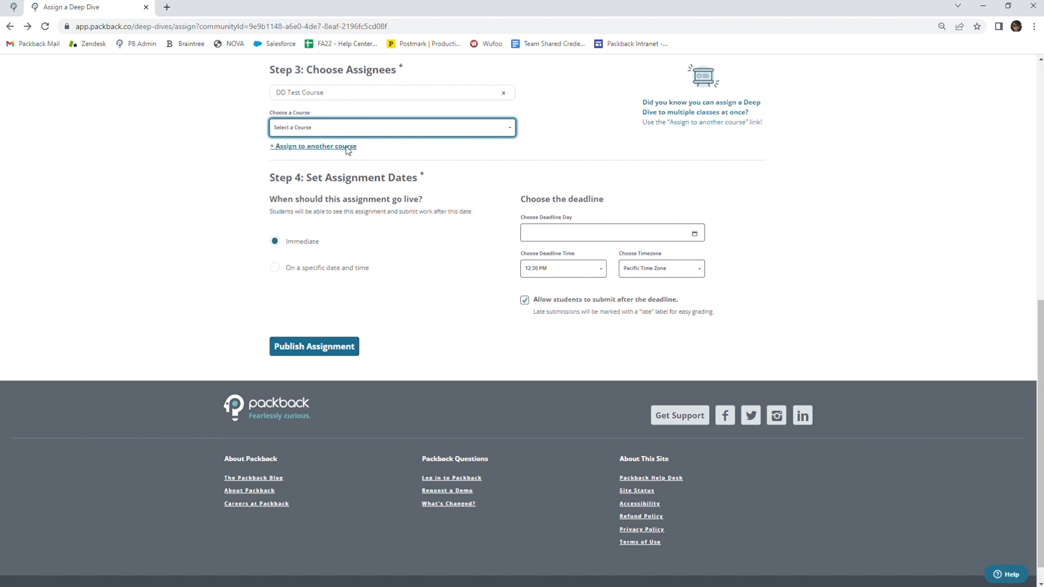
click(343, 170)
click(343, 149)
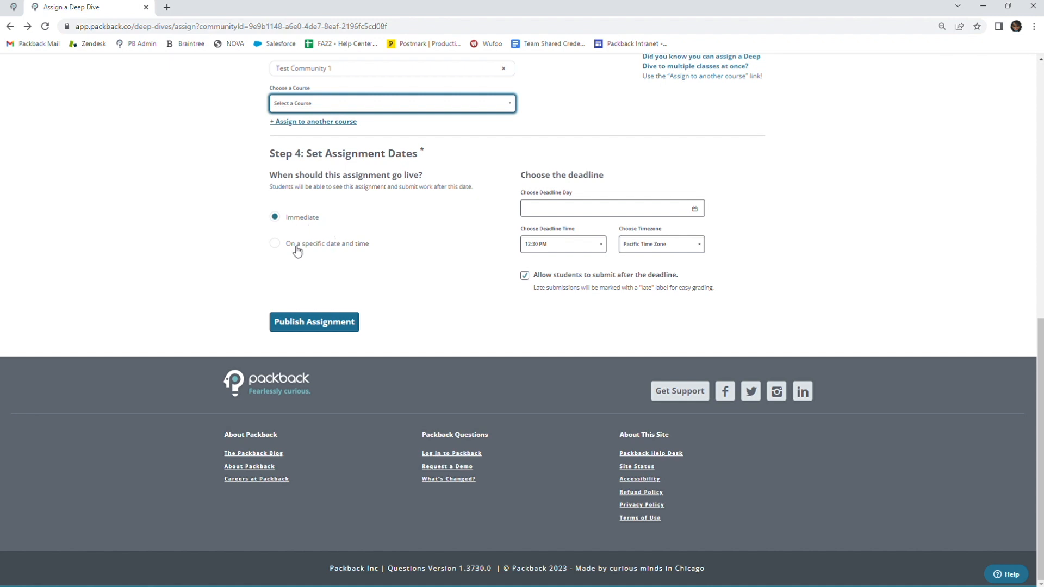
Schedule the assignment to go live on a specific date, Thursday 4/20/2023
click(279, 248)
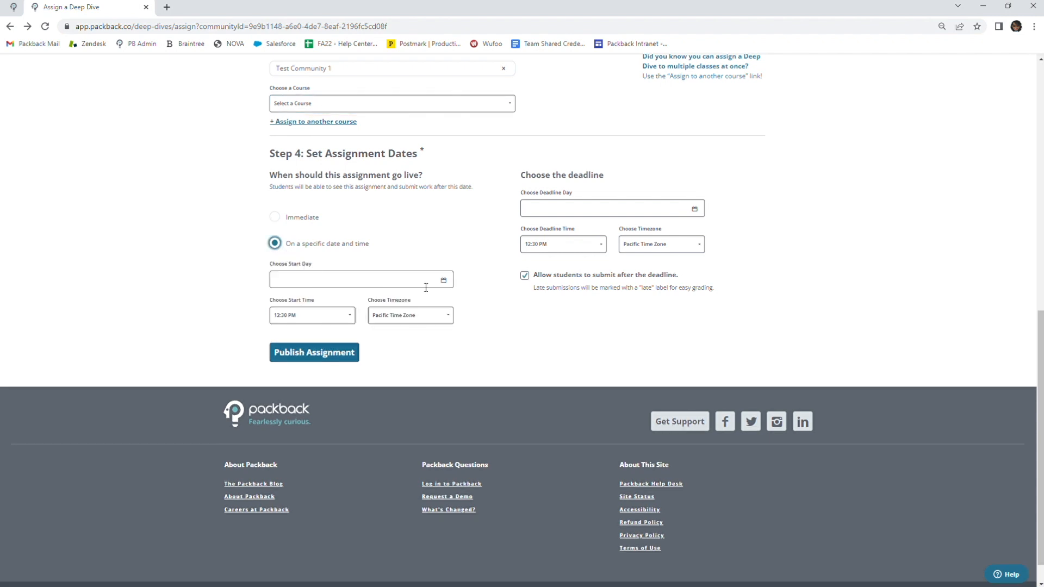
click(446, 281)
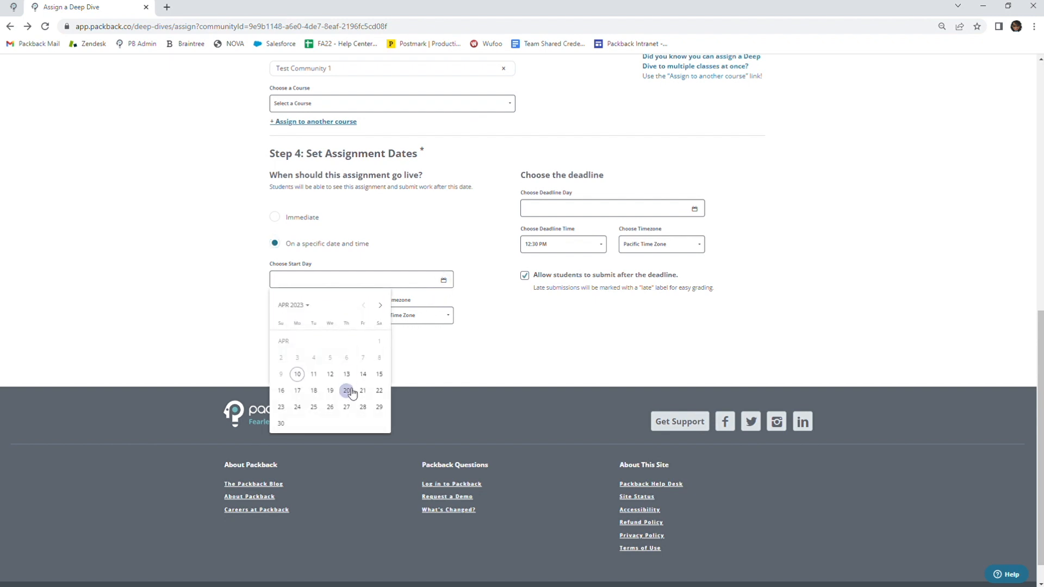
click(346, 390)
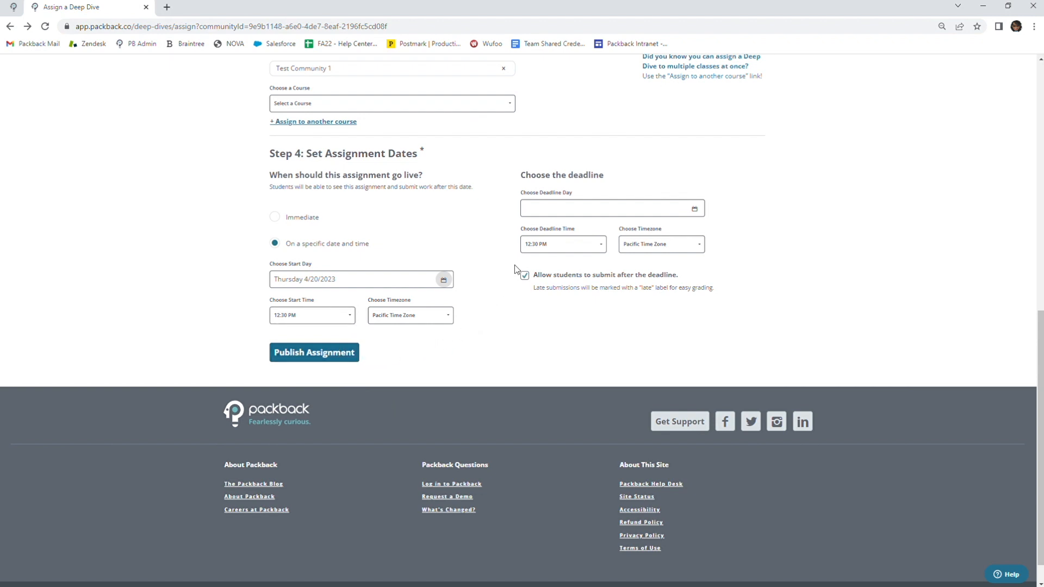
Set the assignment deadline to Saturday 4/29/2023 and publish the assignment
click(694, 208)
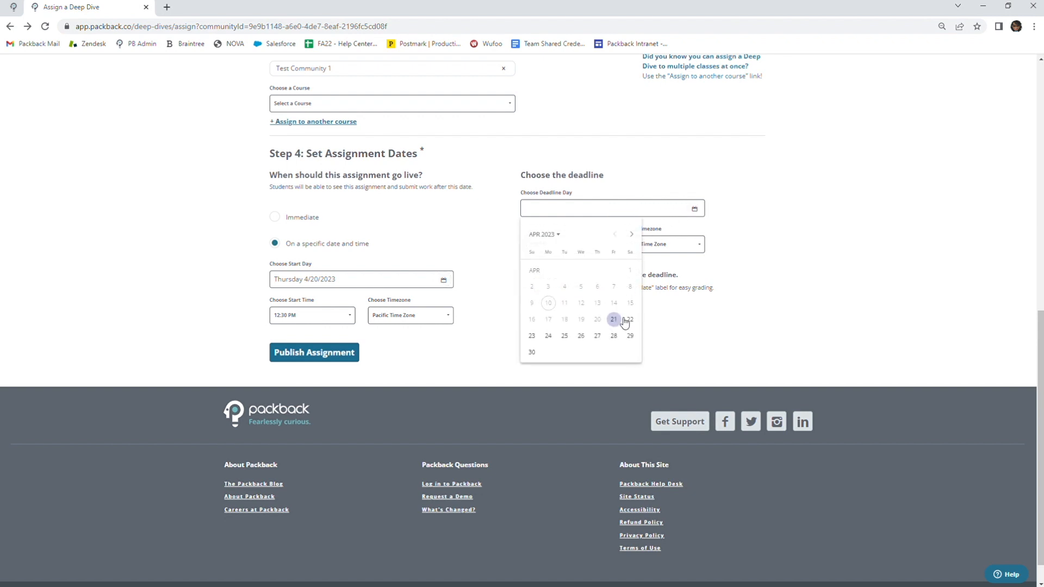
click(629, 335)
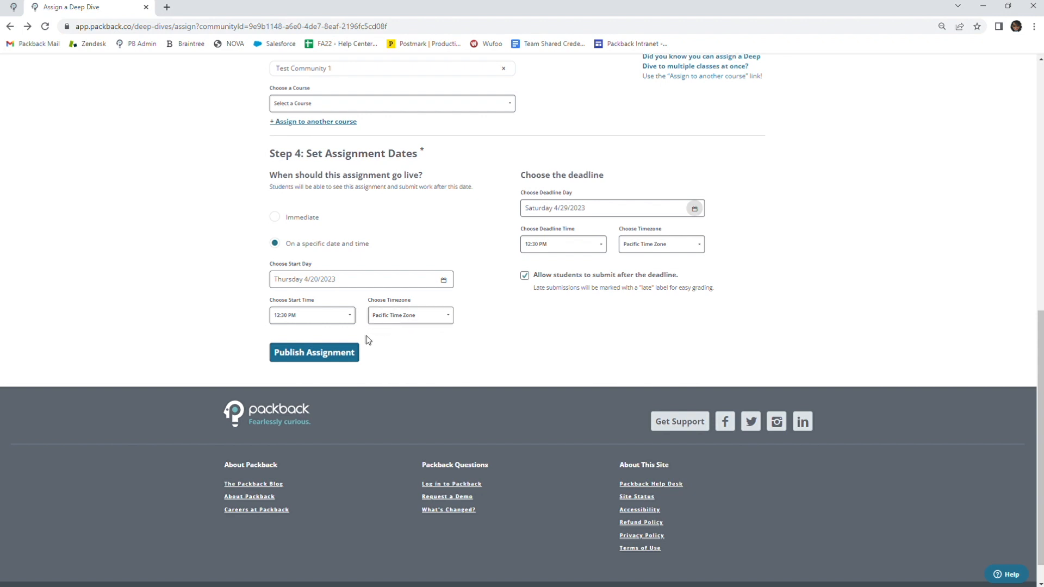
click(353, 358)
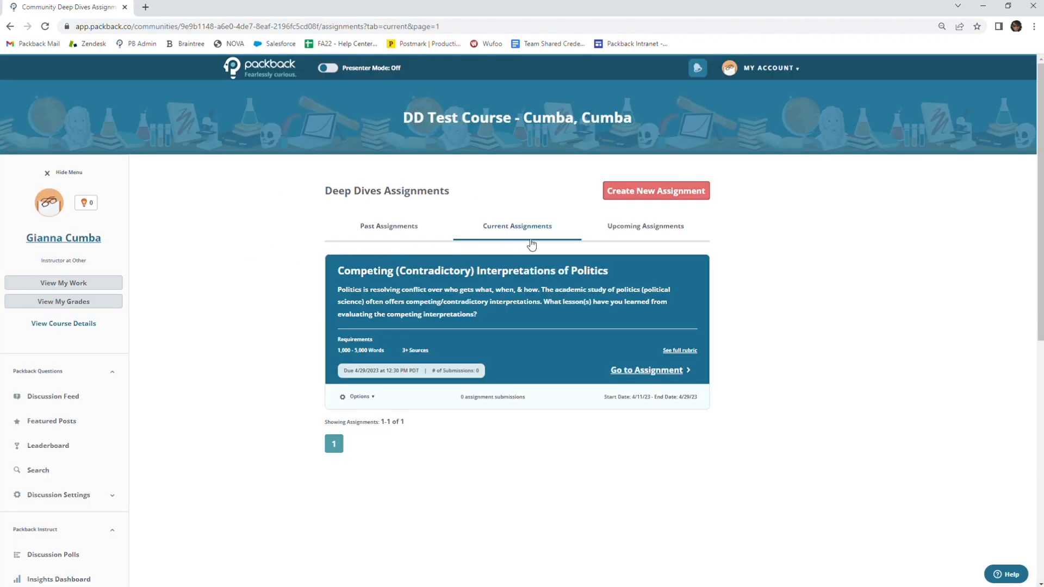
Check the upcoming assignments and open "Competing (Contradictory) Interpretations of Politics" from the current assignments
click(662, 235)
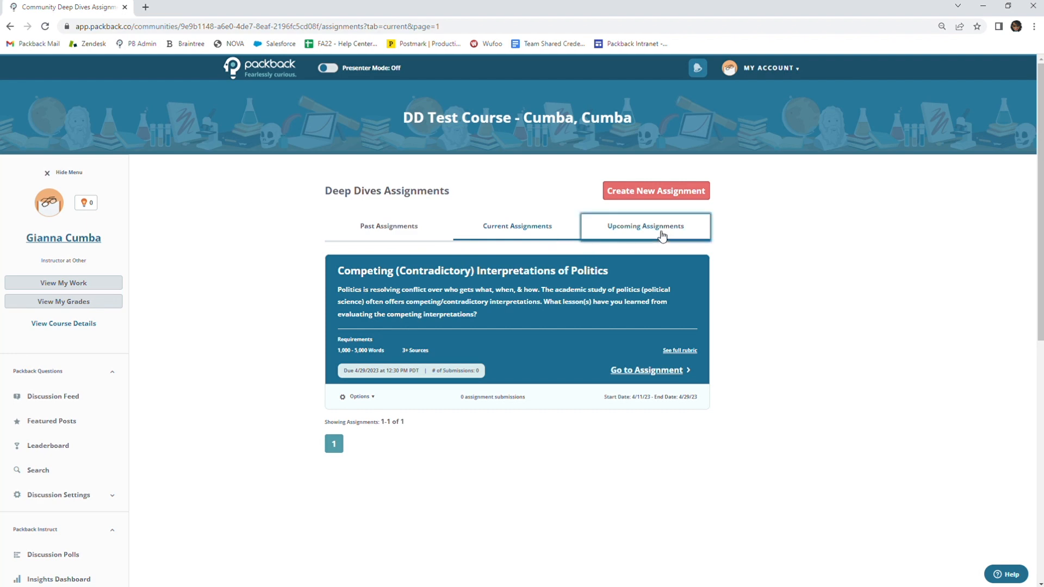
click(537, 241)
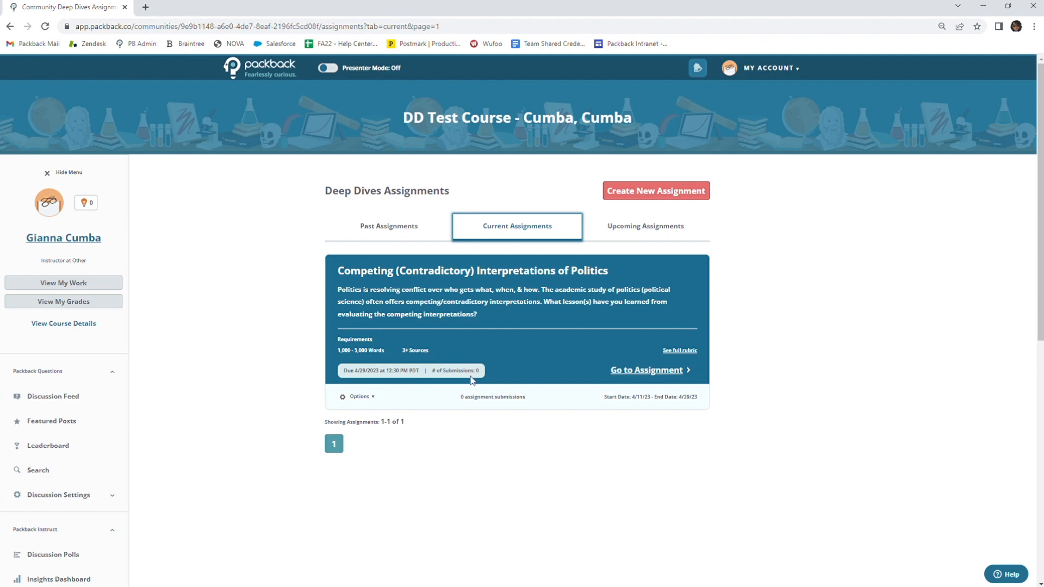
click(638, 374)
Review the Deep Dive assignment's overview, its rubric and its student submissions
scroll(477, 351, down, 3)
scroll(479, 352, up, 3)
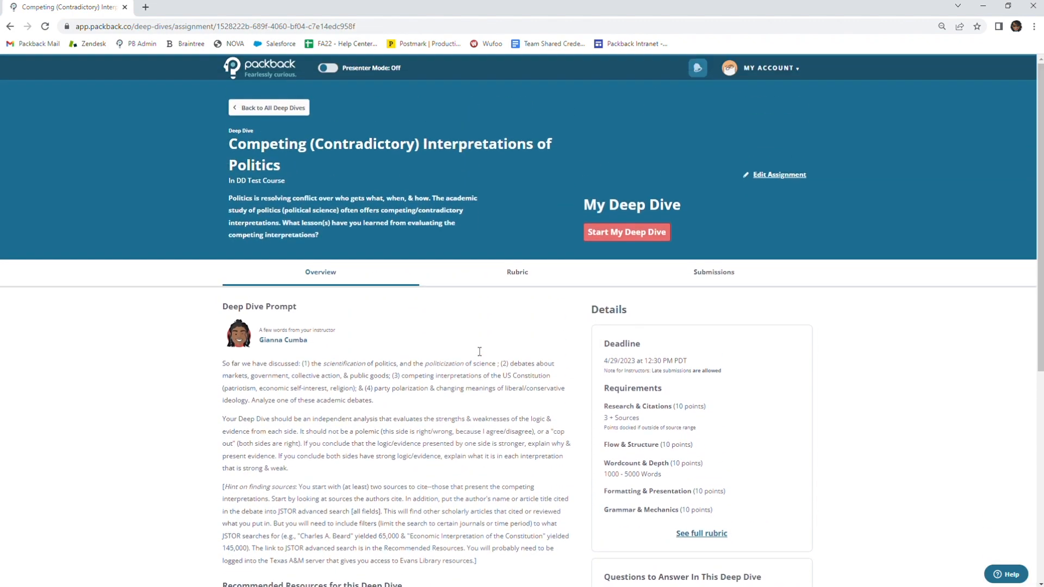
click(511, 280)
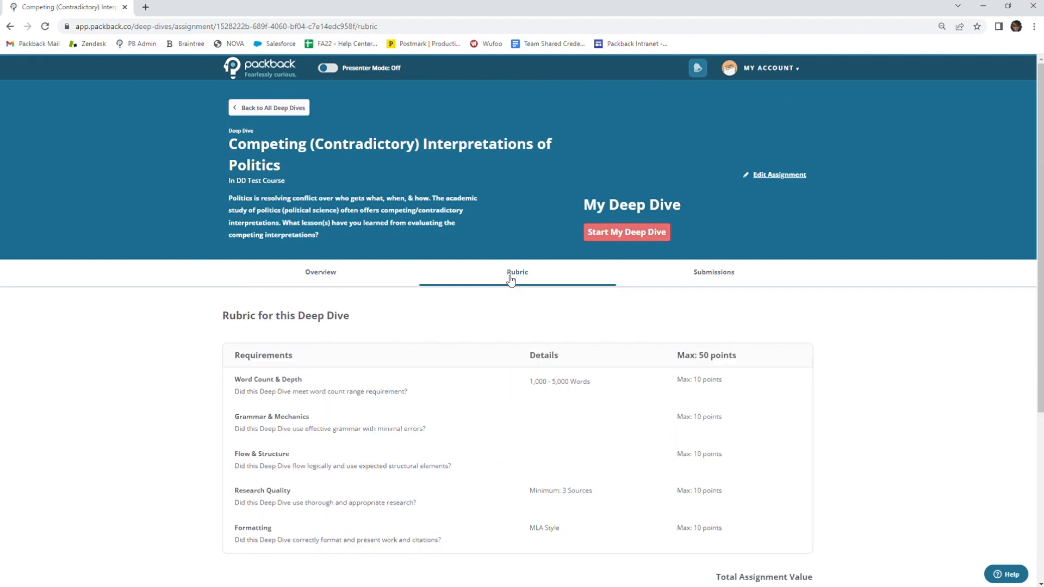
click(715, 283)
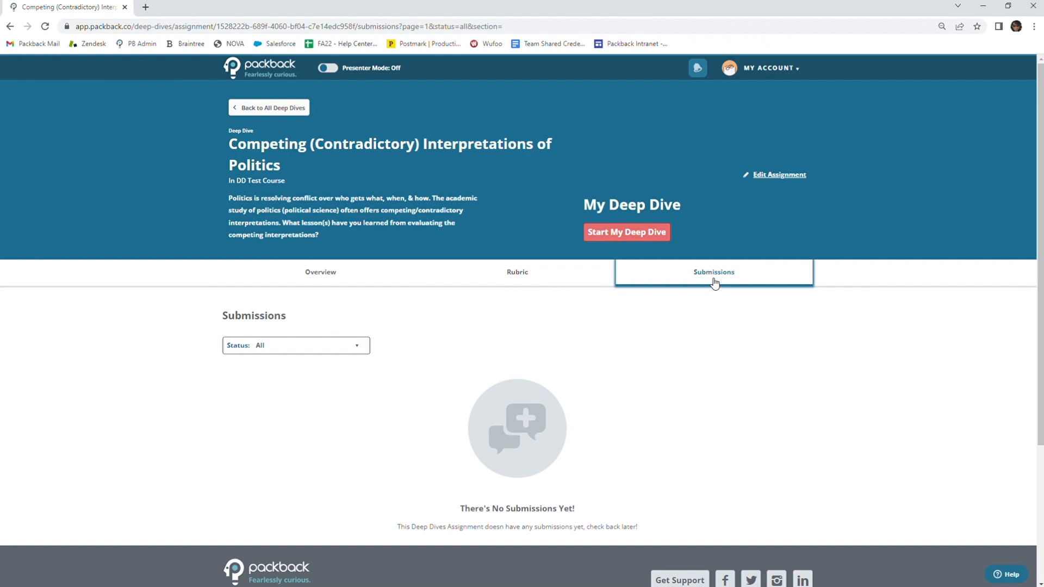